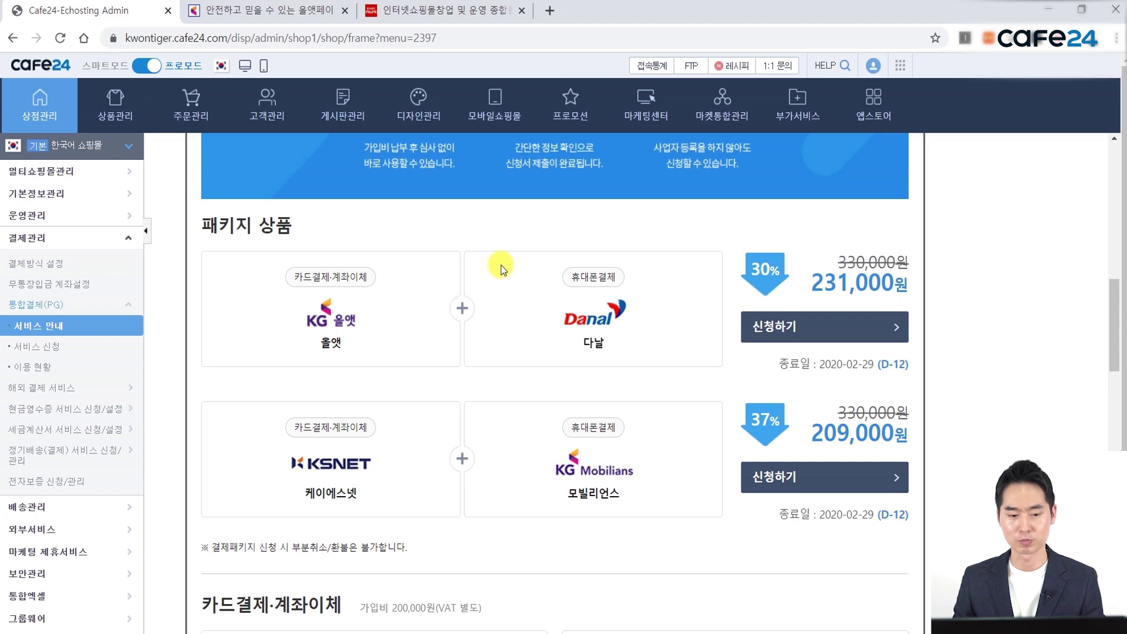
# Review the 바로 오픈 PG package deals and the individual card, bank transfer and mobile payment providers on the service guide page
pyautogui.scroll(-5, 473, 328)
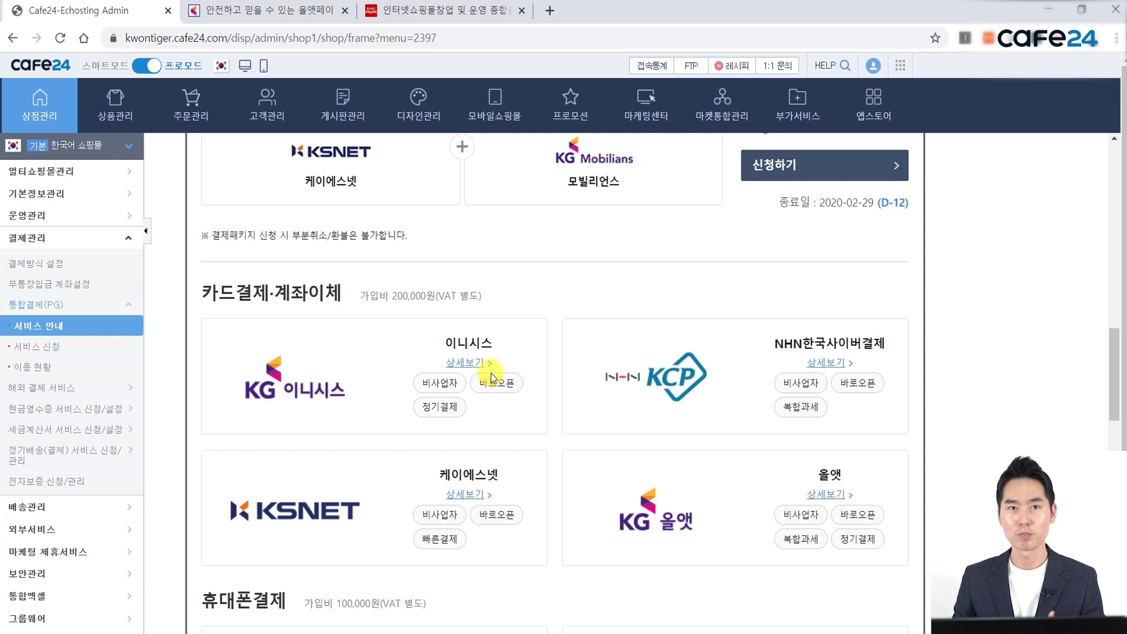
pyautogui.scroll(-1, 491, 378)
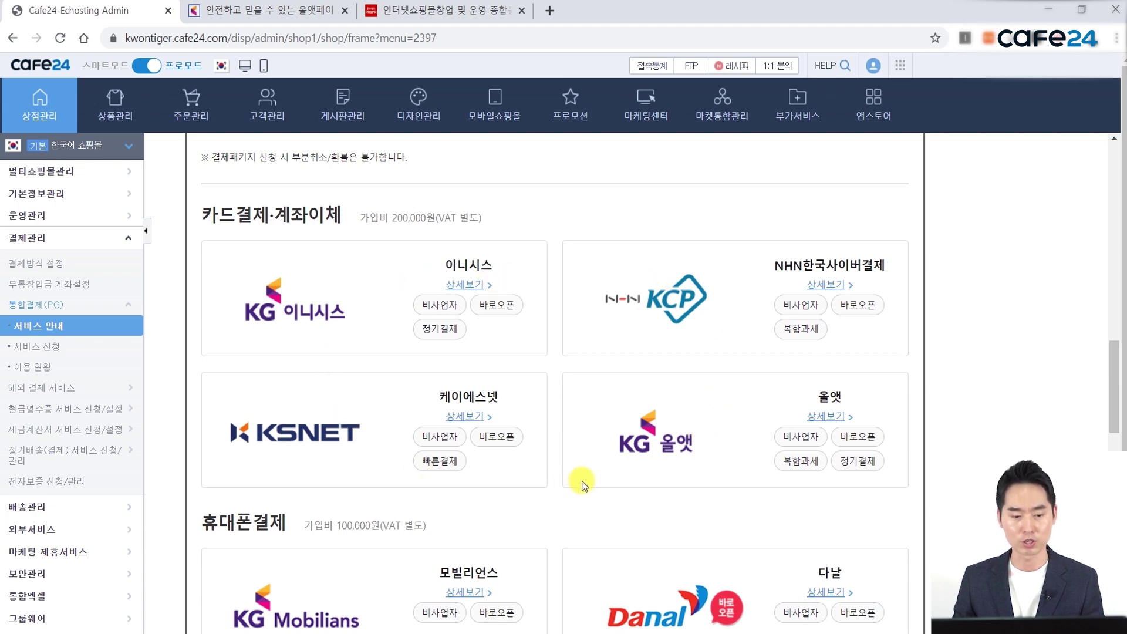
pyautogui.scroll(-3, 581, 483)
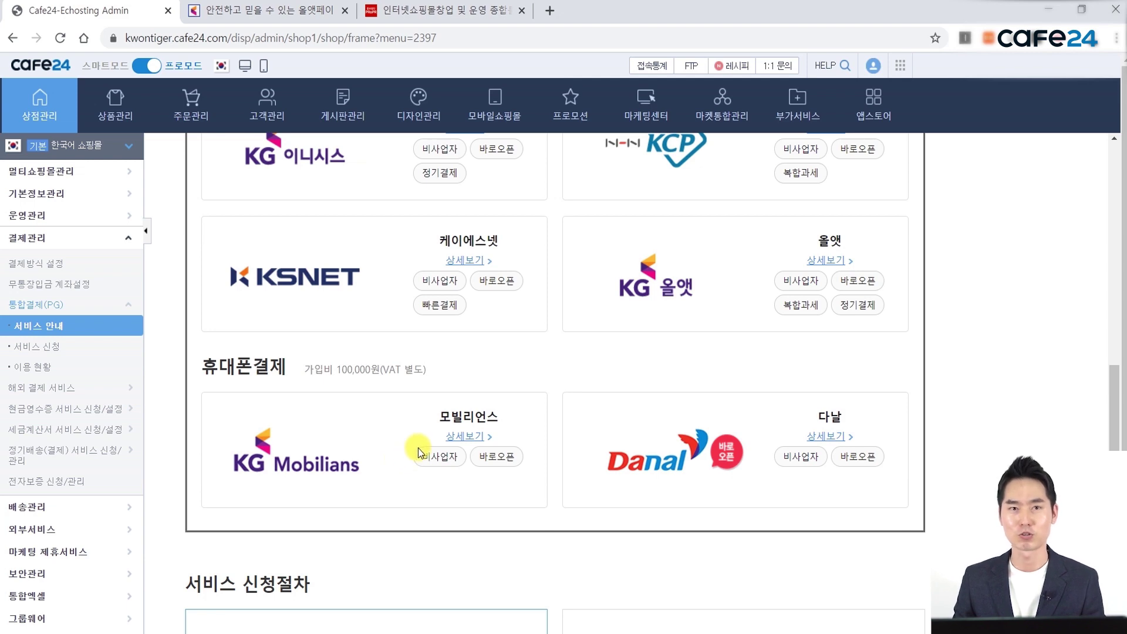
# Compare the application procedures for 바로 오픈 PG and 일반 결제수단 under 서비스 신청절차
pyautogui.scroll(-9, 420, 447)
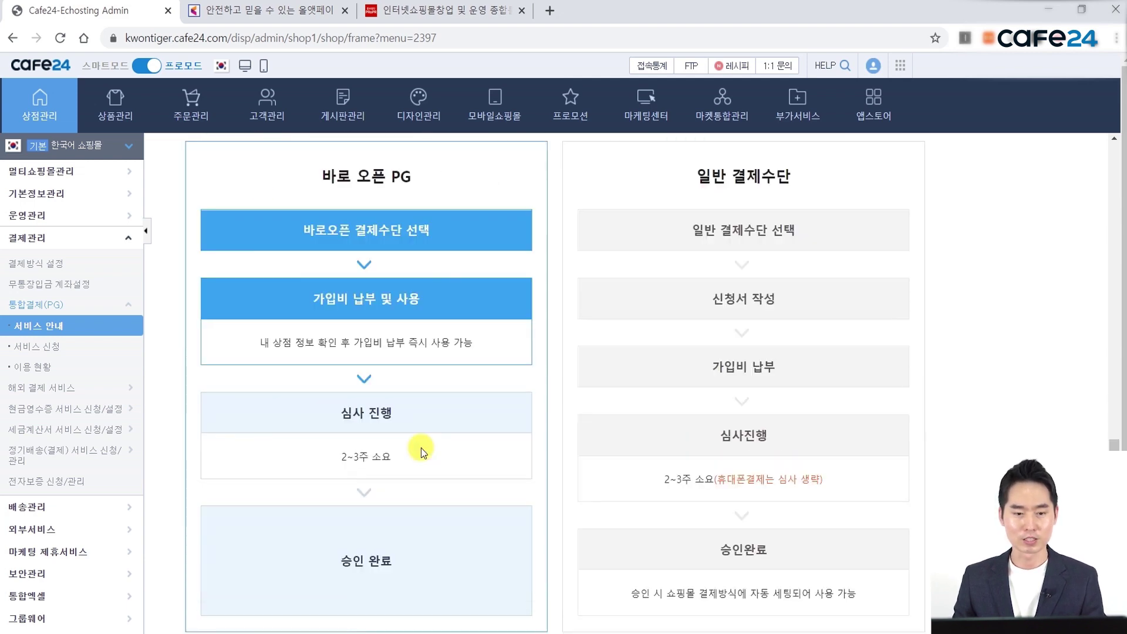
pyautogui.scroll(4, 390, 411)
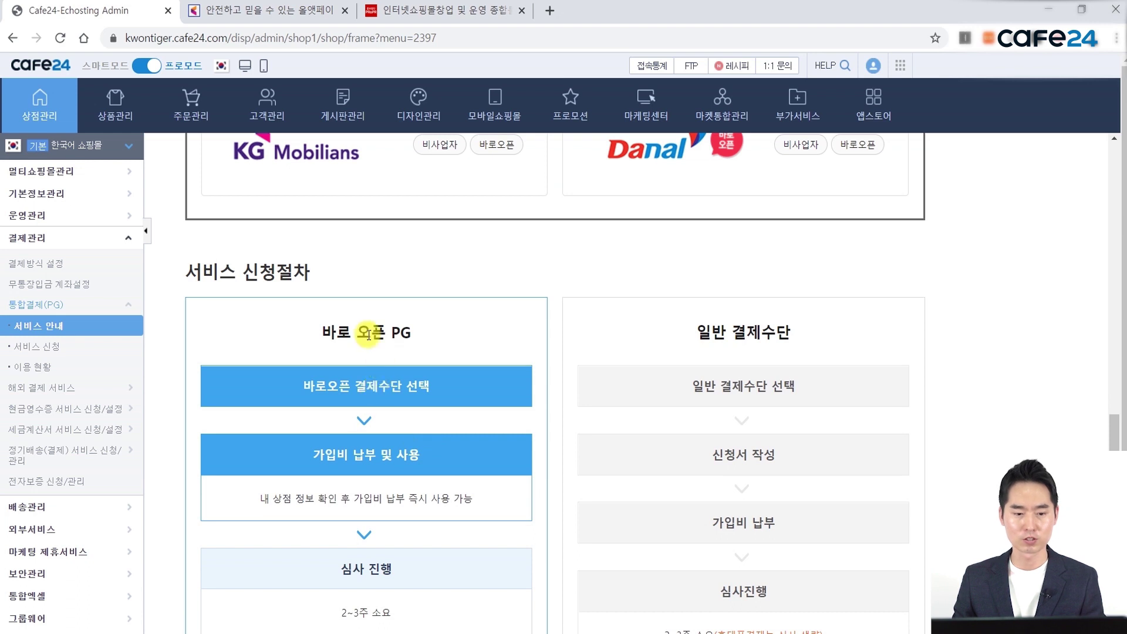
pyautogui.scroll(-1, 368, 338)
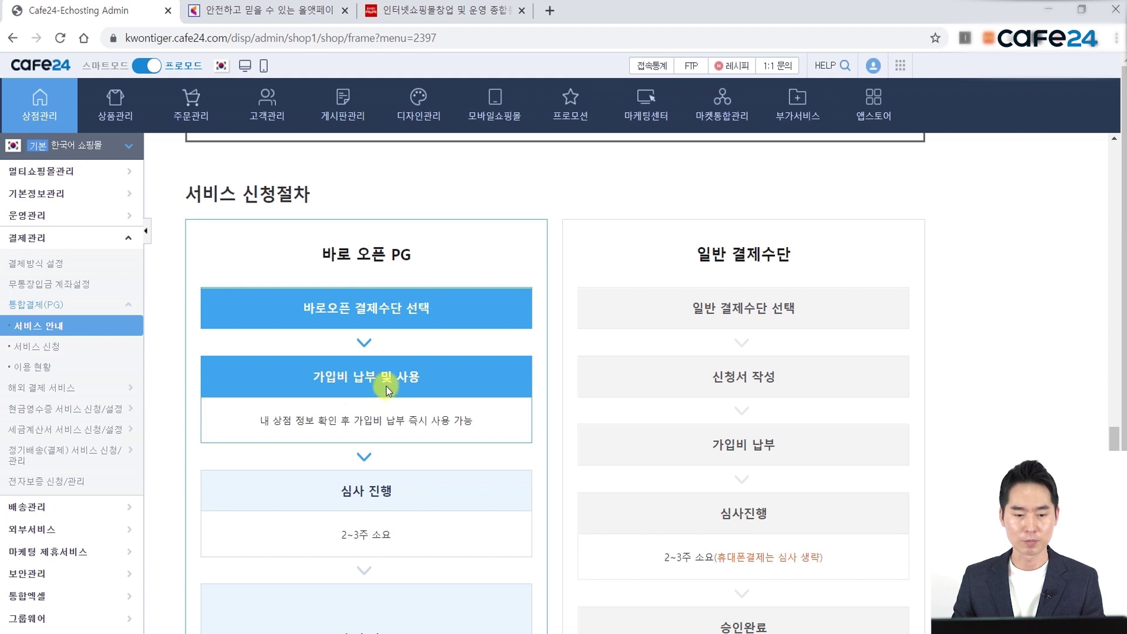
pyautogui.scroll(-1, 434, 375)
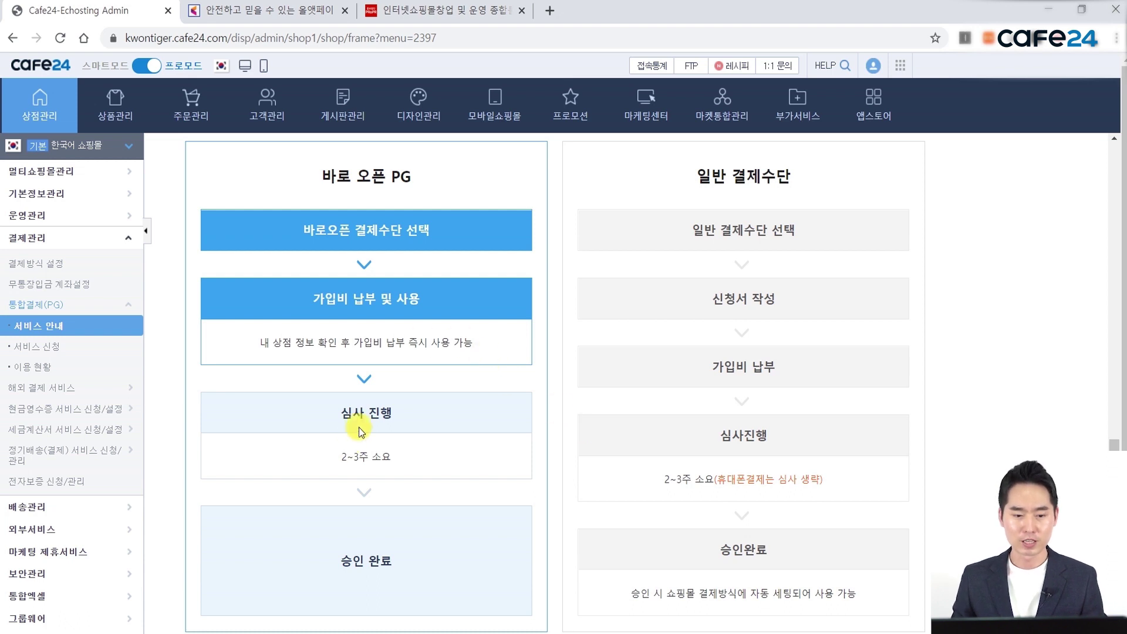
pyautogui.scroll(-1, 361, 429)
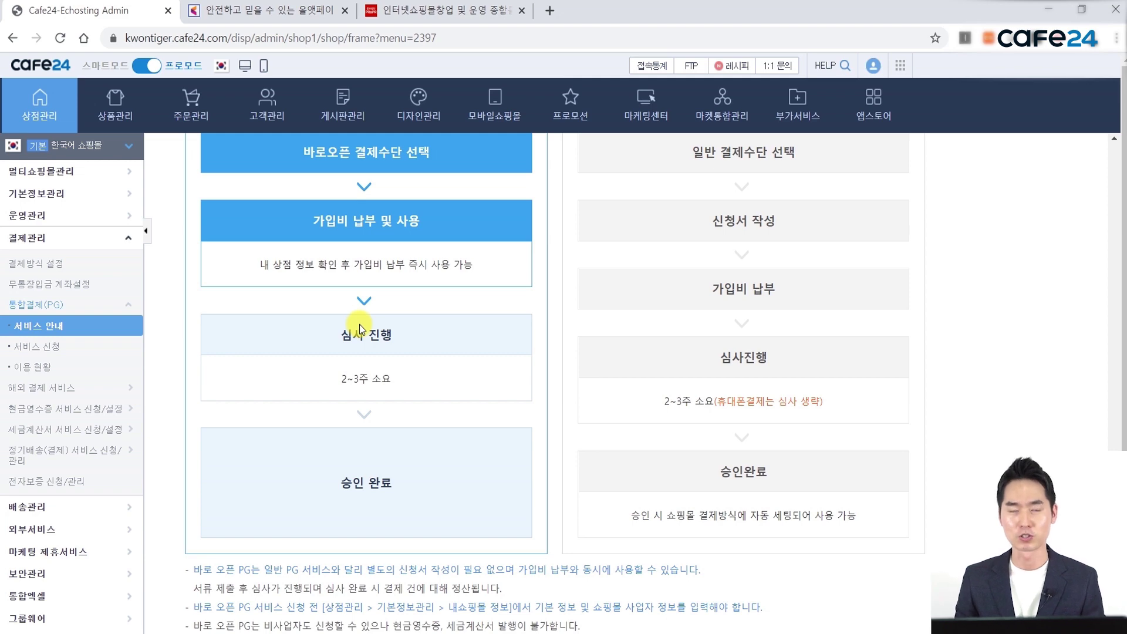
pyautogui.scroll(4, 358, 323)
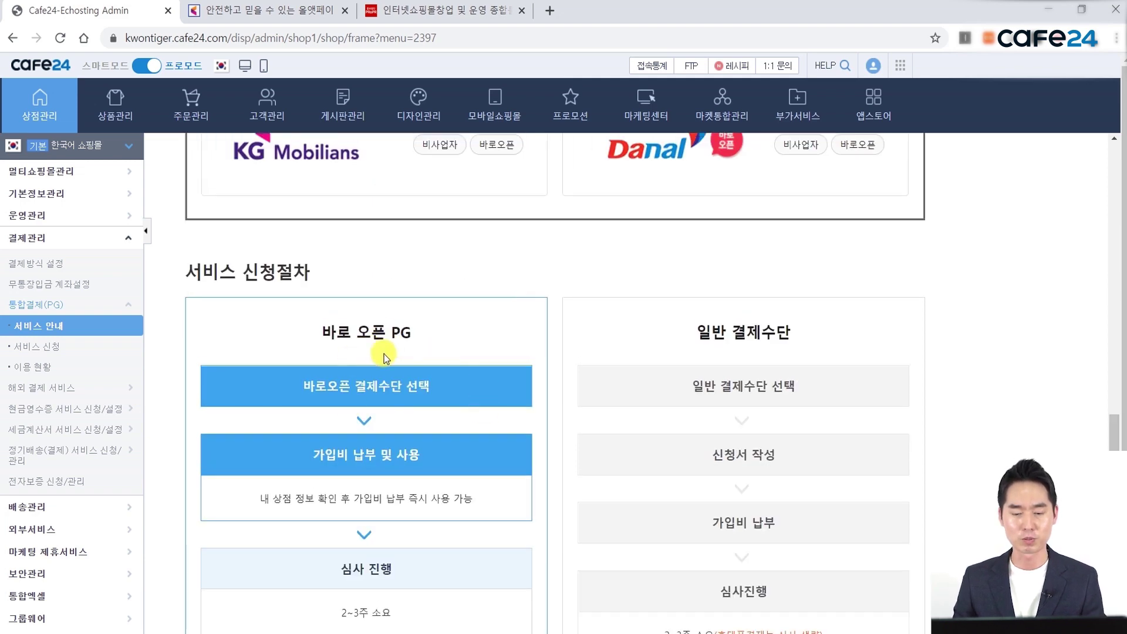
# Show the 일반 PG products and review their package, card, mobile and simple payment providers with sign-up fees
pyautogui.scroll(10, 737, 405)
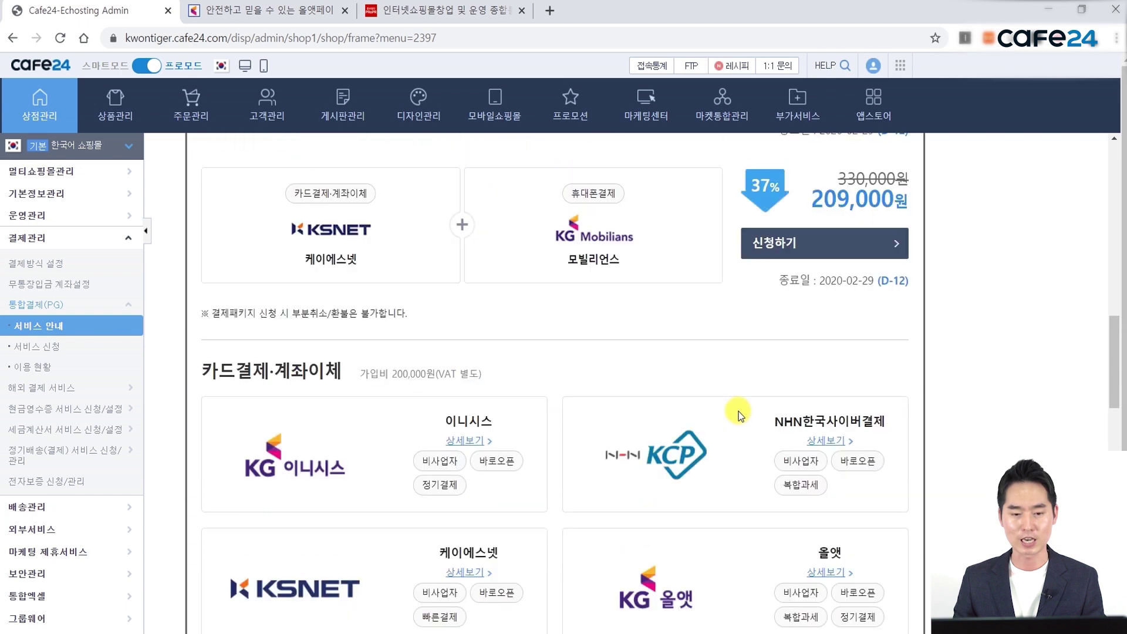
pyautogui.scroll(10, 739, 414)
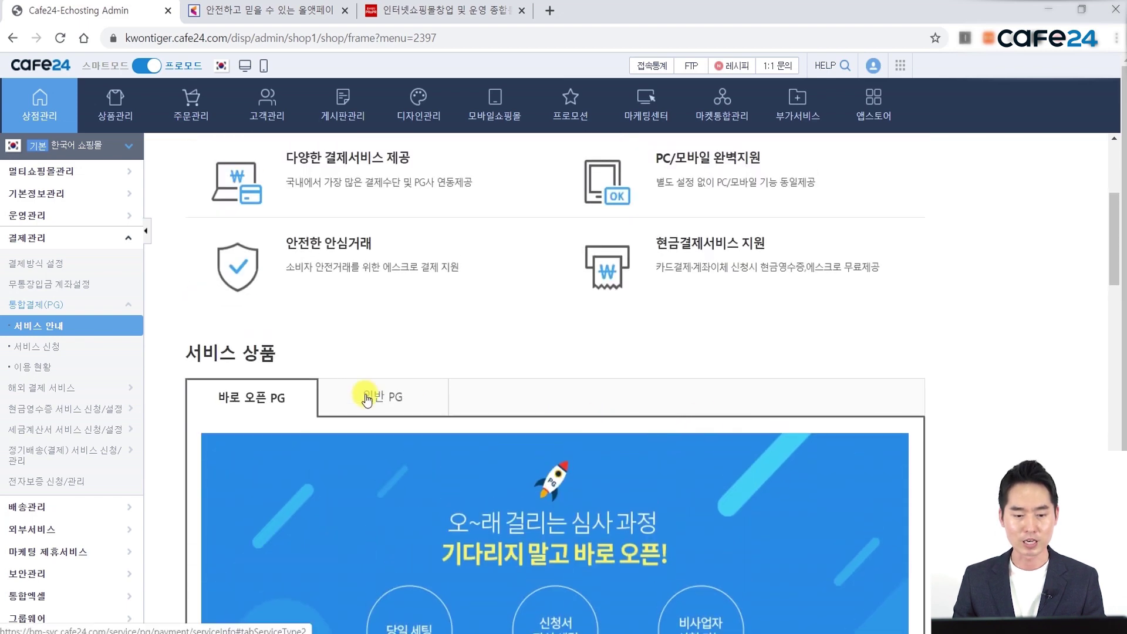
pyautogui.click(367, 399)
pyautogui.scroll(-5, 485, 405)
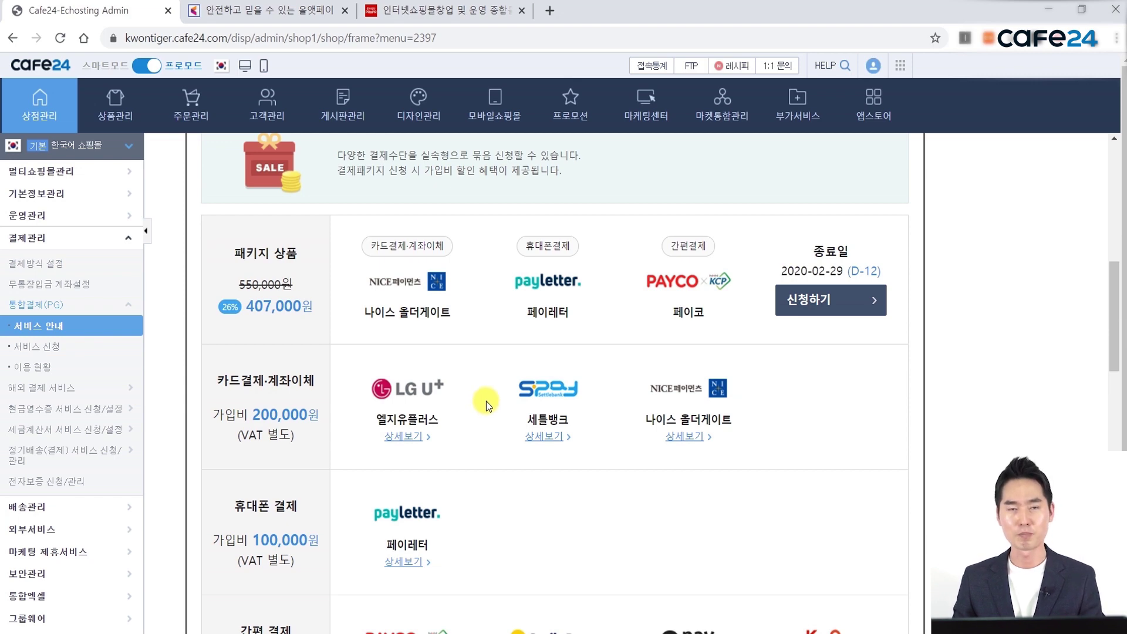
pyautogui.scroll(-3, 486, 401)
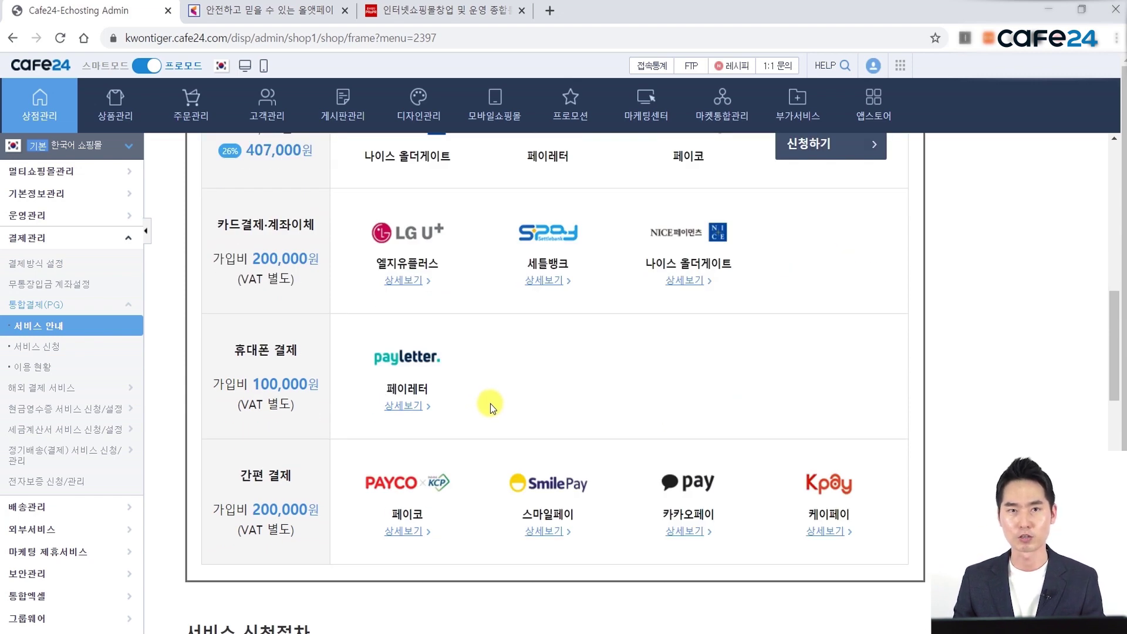
pyautogui.scroll(-3, 490, 403)
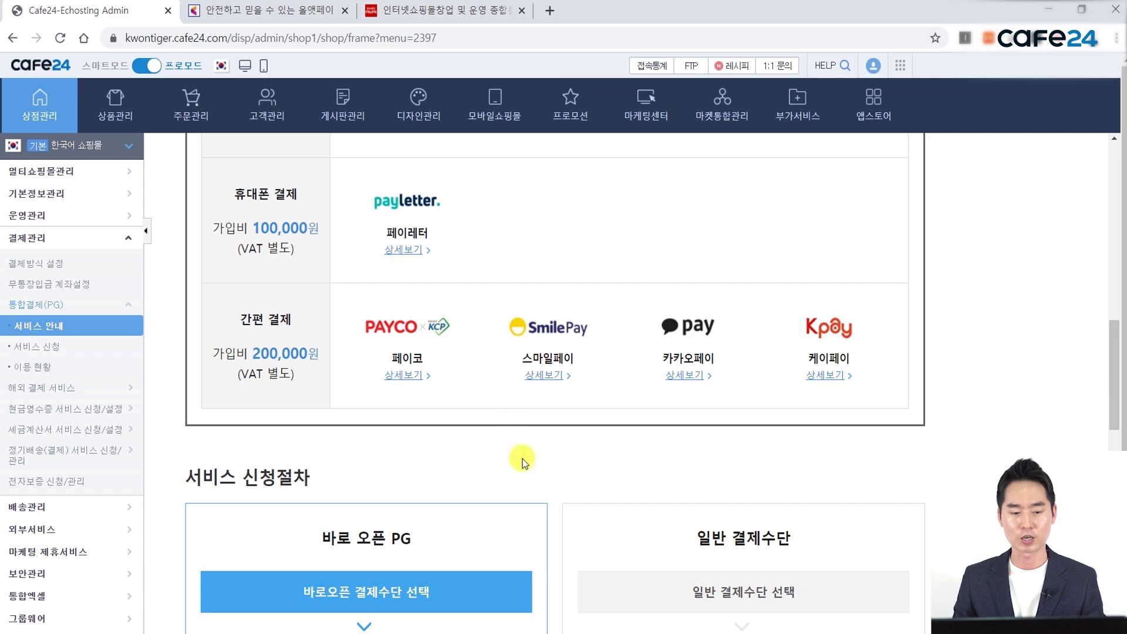
pyautogui.scroll(7, 446, 458)
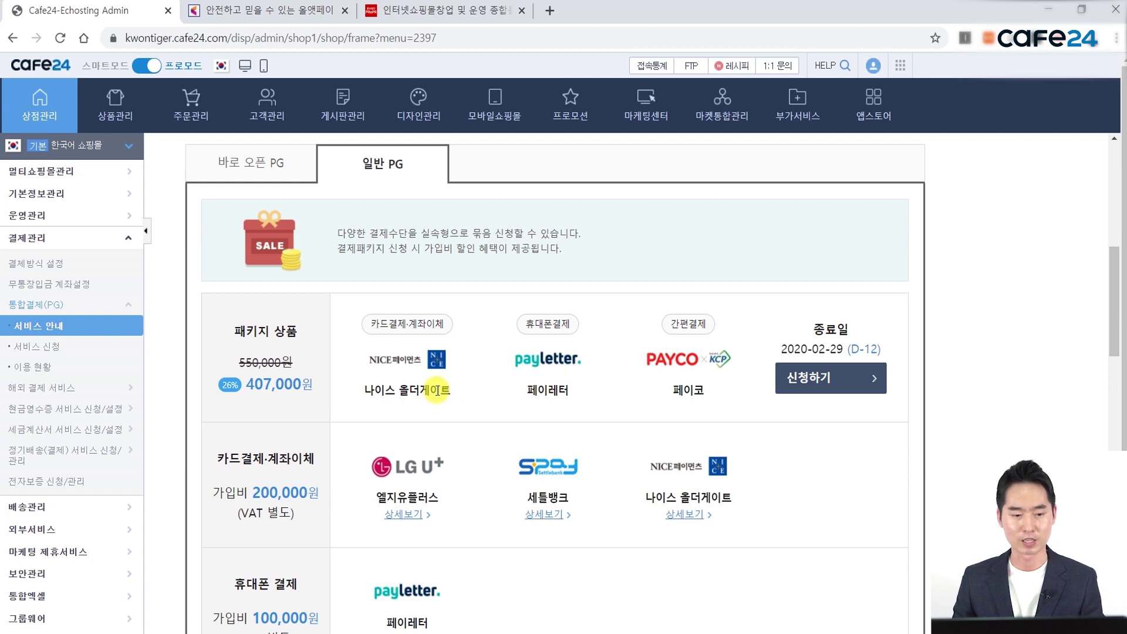
pyautogui.scroll(-1, 436, 390)
# Open the integrated PG 서비스 신청 page and examine the 바로 오픈 PG packages and the selectable payment providers
pyautogui.click(45, 345)
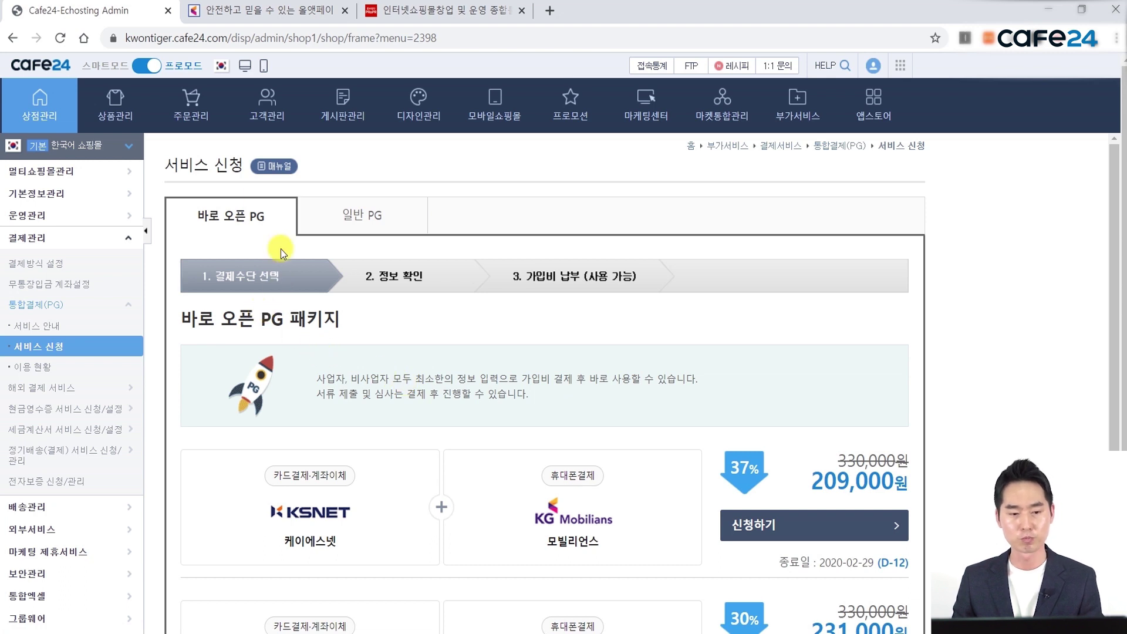
pyautogui.scroll(-1, 354, 241)
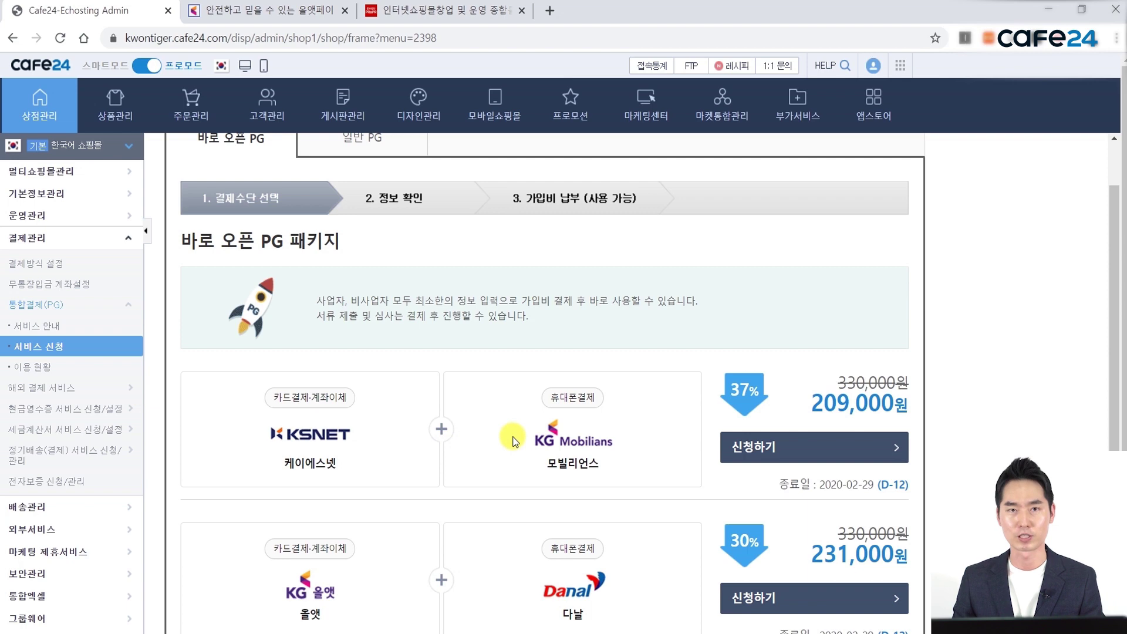
pyautogui.scroll(-2, 513, 441)
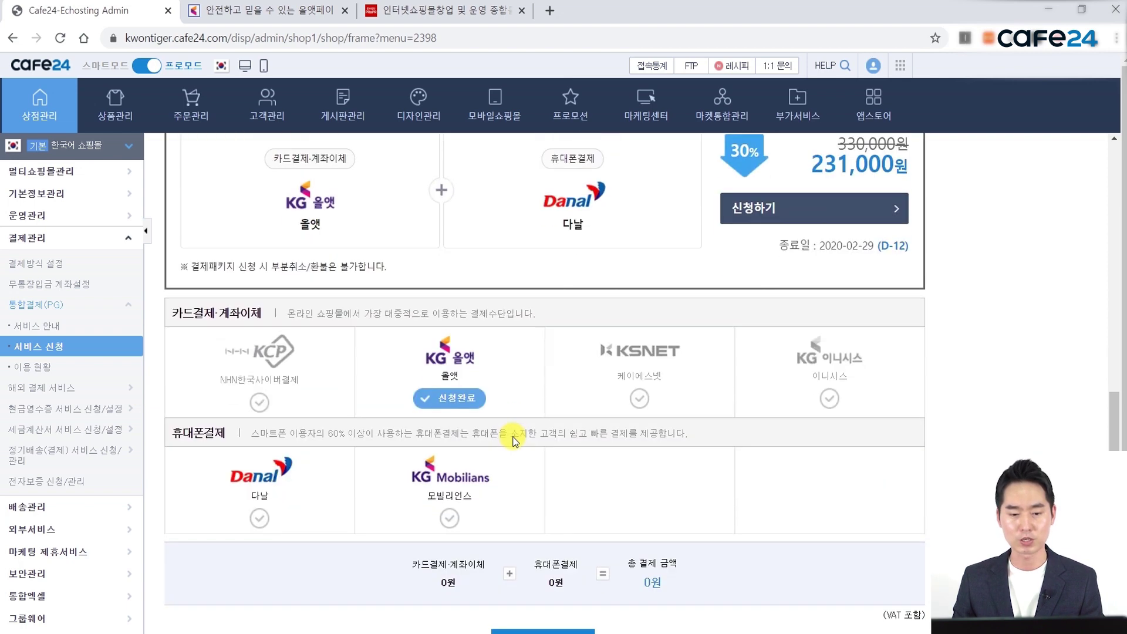
pyautogui.scroll(1, 527, 436)
pyautogui.scroll(-4, 448, 436)
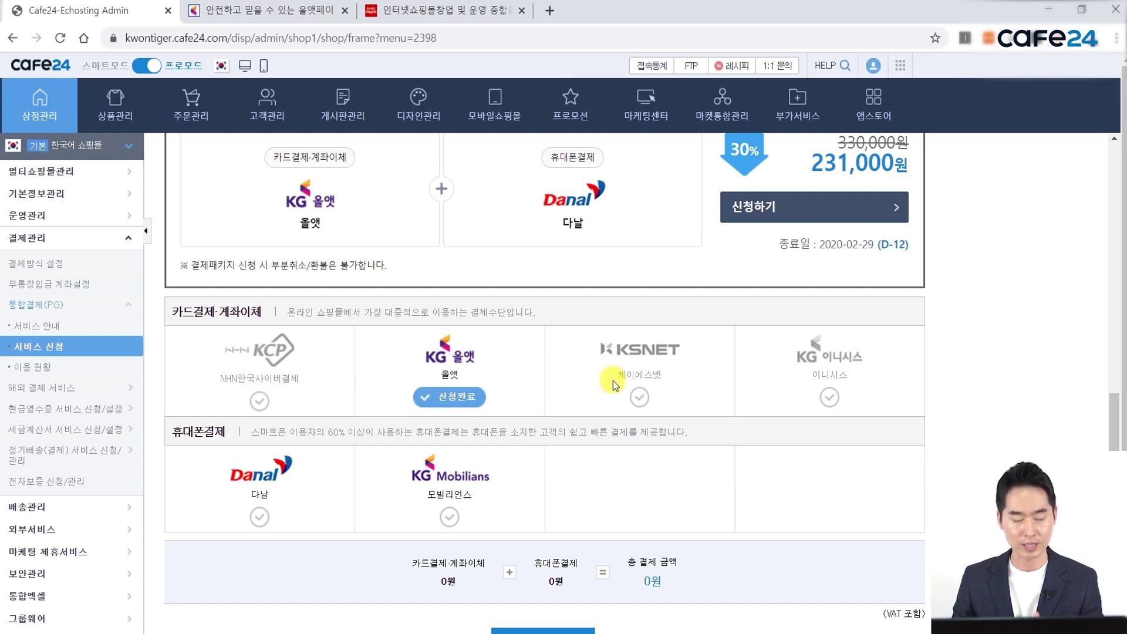
pyautogui.scroll(8, 587, 371)
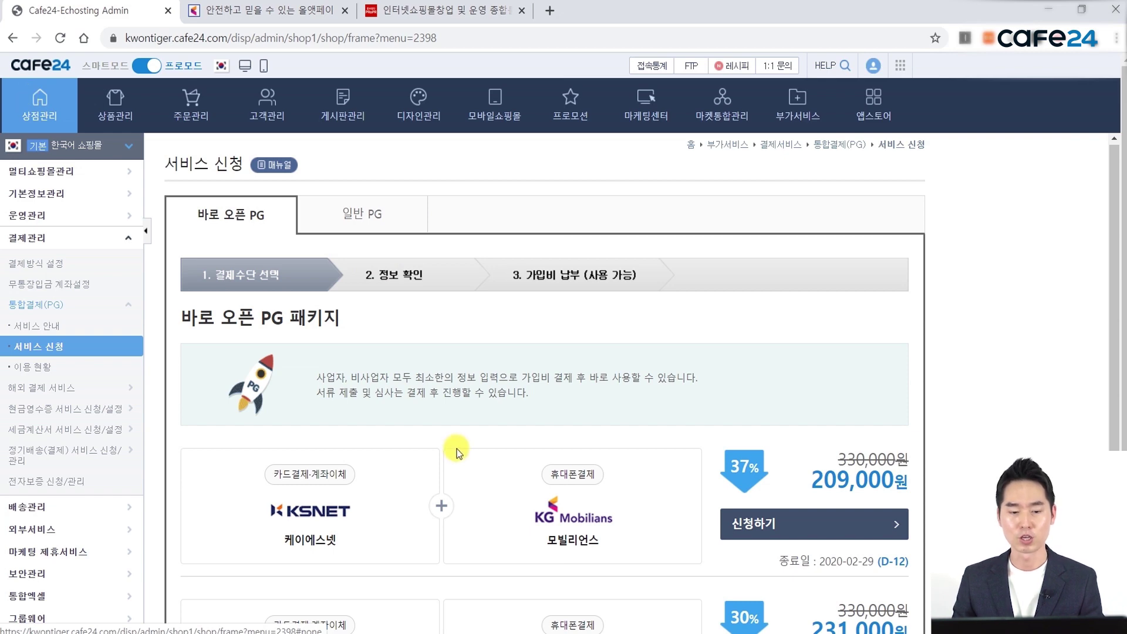
pyautogui.scroll(-5, 452, 445)
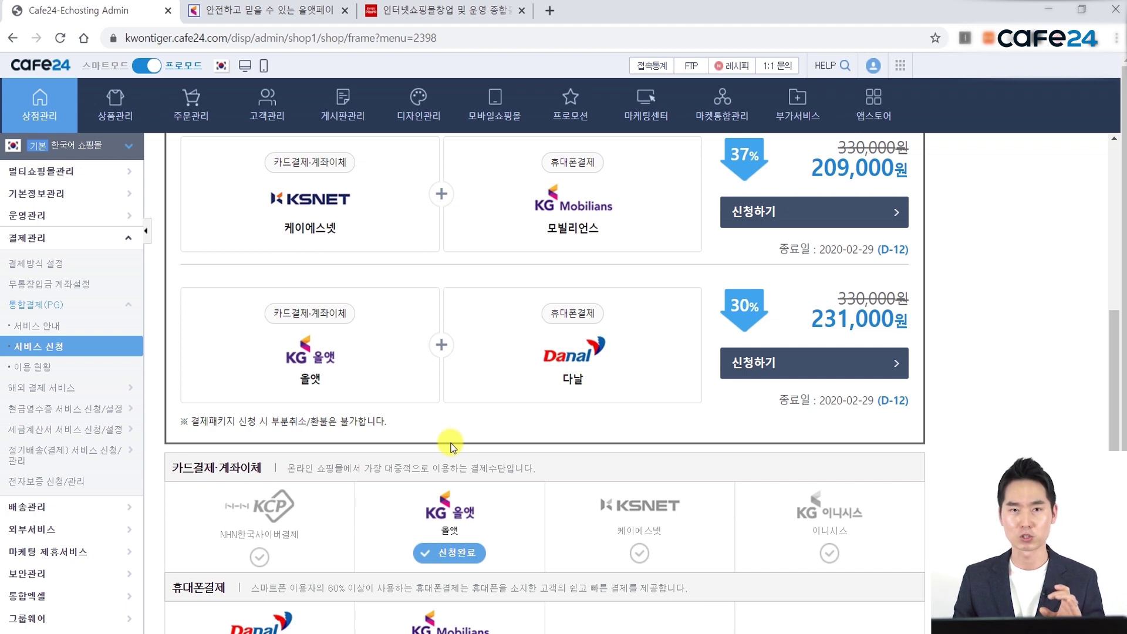
pyautogui.scroll(-3, 452, 444)
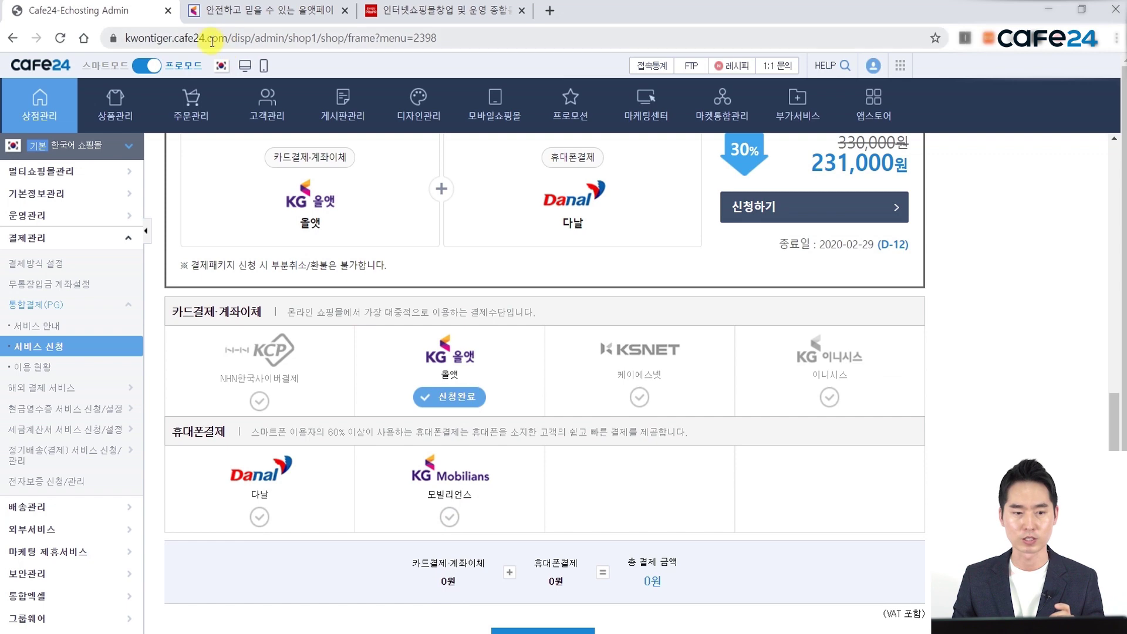
# Open the PC storefront, check the business information in its footer, and return to the shop admin
pyautogui.click(245, 73)
pyautogui.scroll(-15, 516, 403)
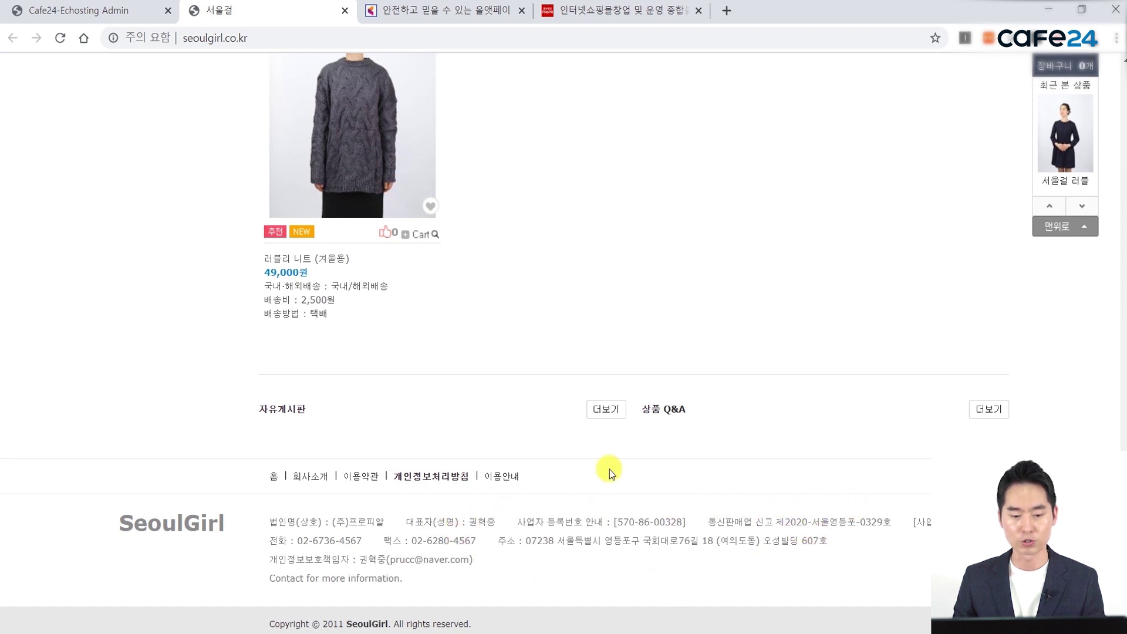
pyautogui.click(76, 10)
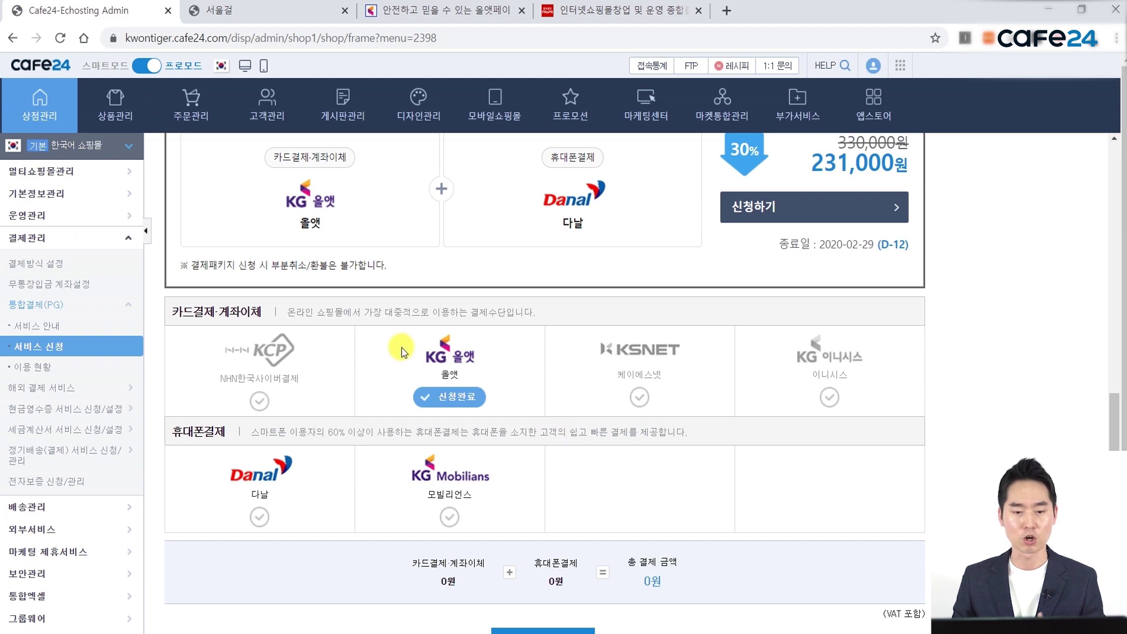
# Open the integrated PG 이용 현황 page and check the usage state, application date and payment type summary
pyautogui.scroll(8, 566, 453)
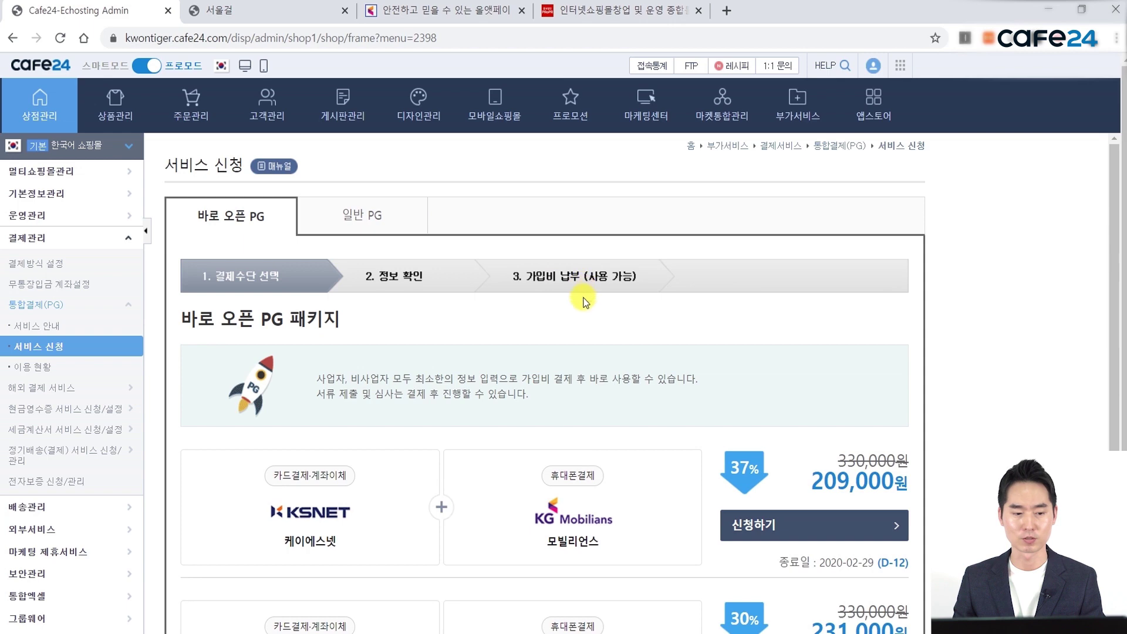
pyautogui.click(40, 370)
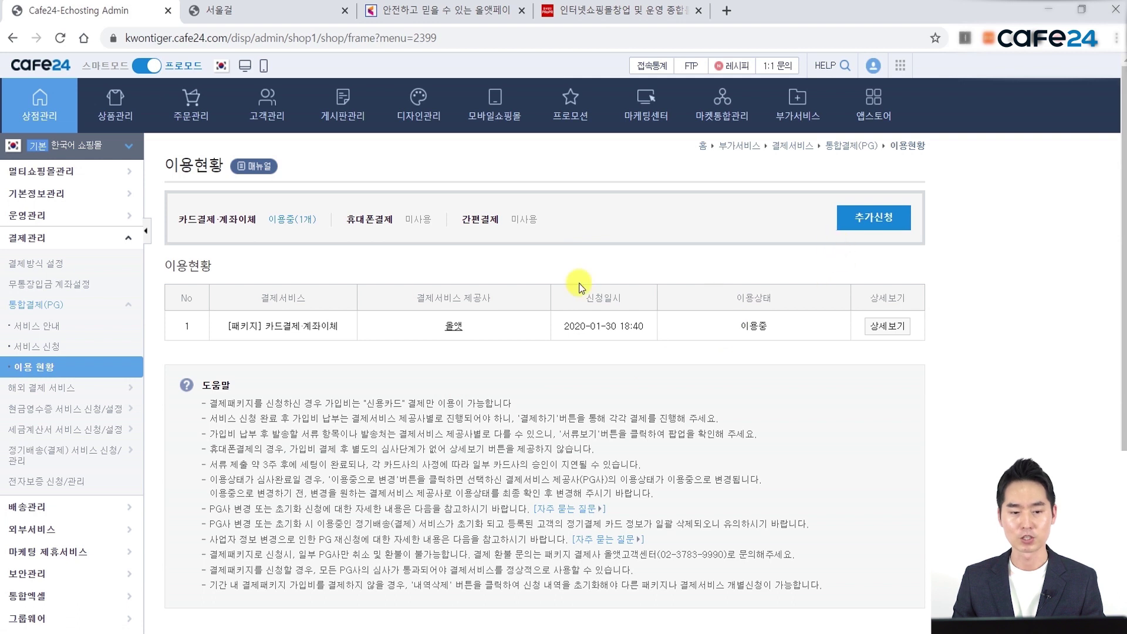
pyautogui.moveTo(728, 327); pyautogui.dragTo(780, 325)
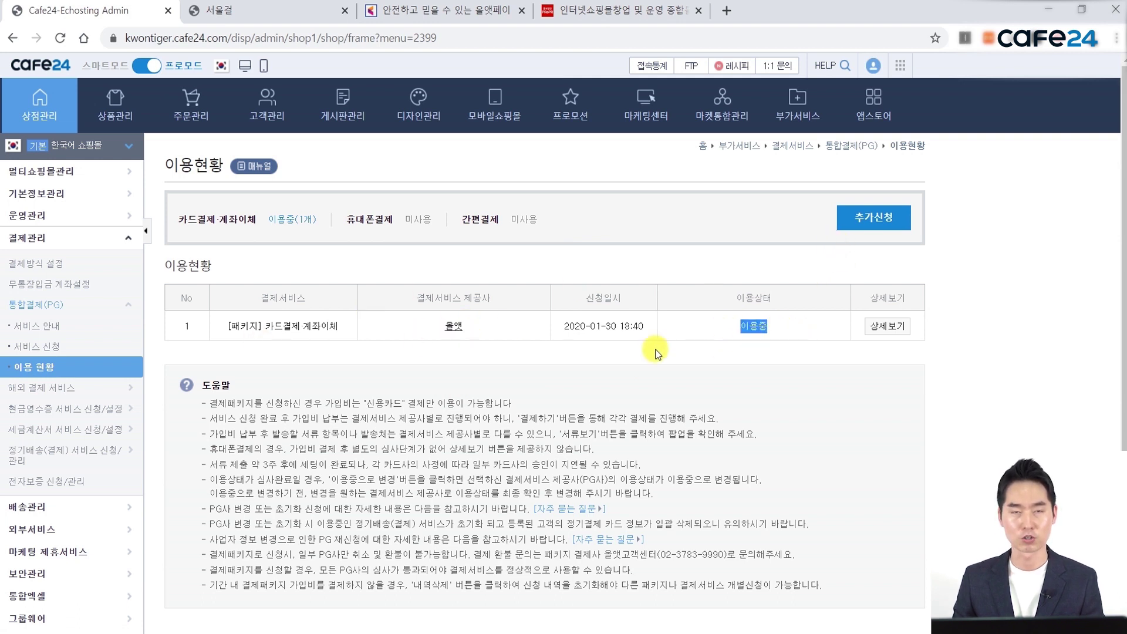
pyautogui.moveTo(545, 327); pyautogui.dragTo(639, 330)
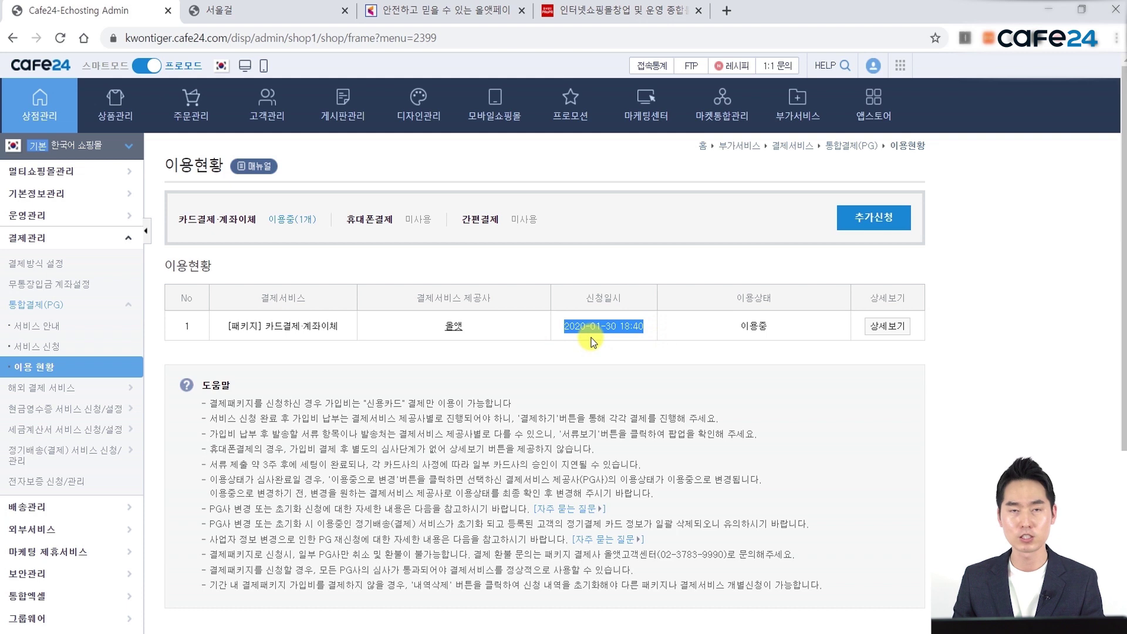
pyautogui.click(513, 336)
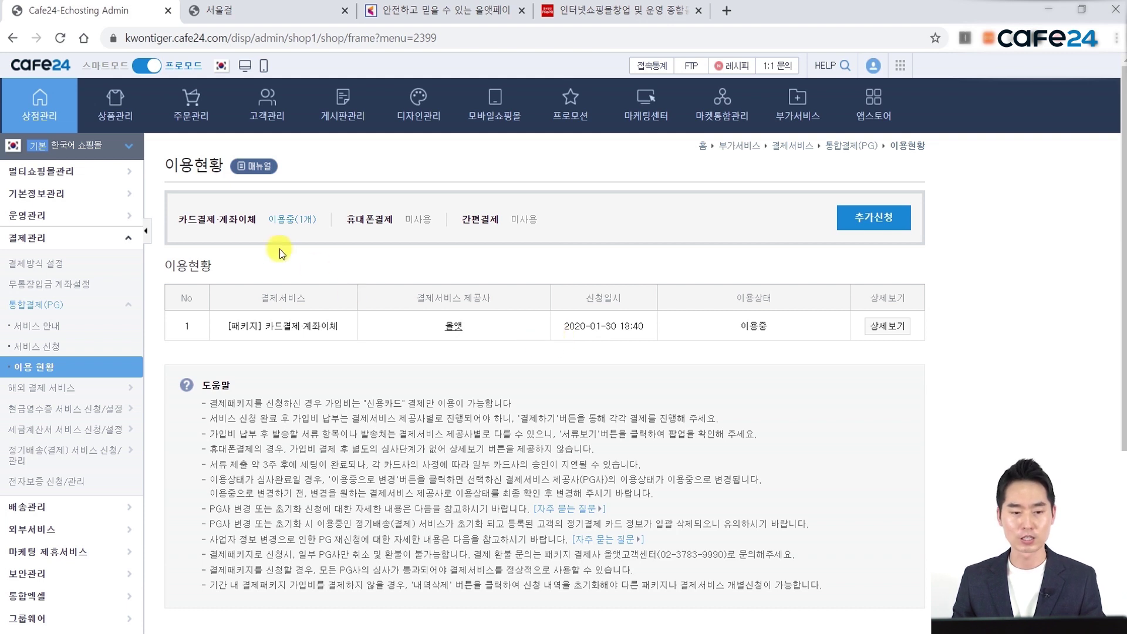
pyautogui.moveTo(178, 219); pyautogui.dragTo(489, 219)
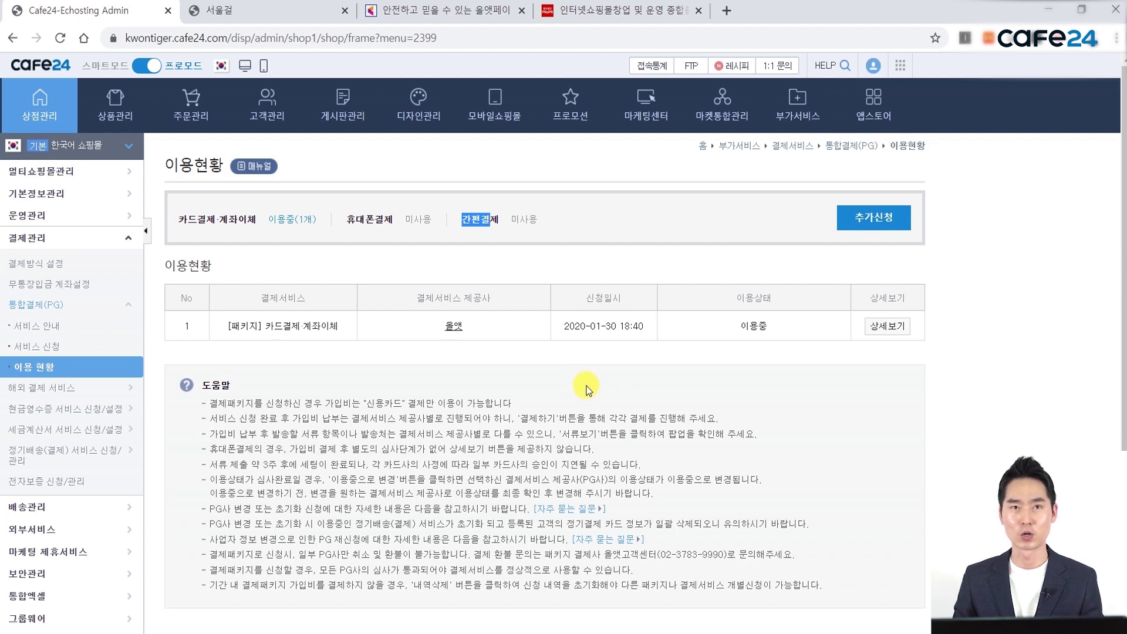
# View the merchant and shop information on the KG 올앳 administrator page, and return to the Cafe24 admin
pyautogui.click(411, 11)
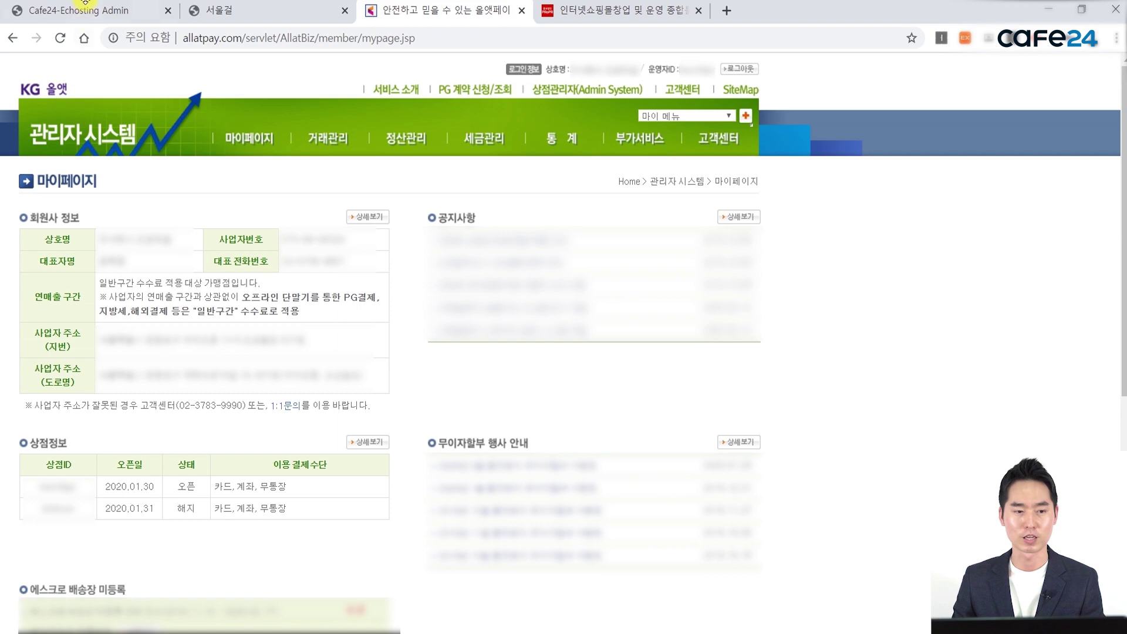
pyautogui.click(101, 19)
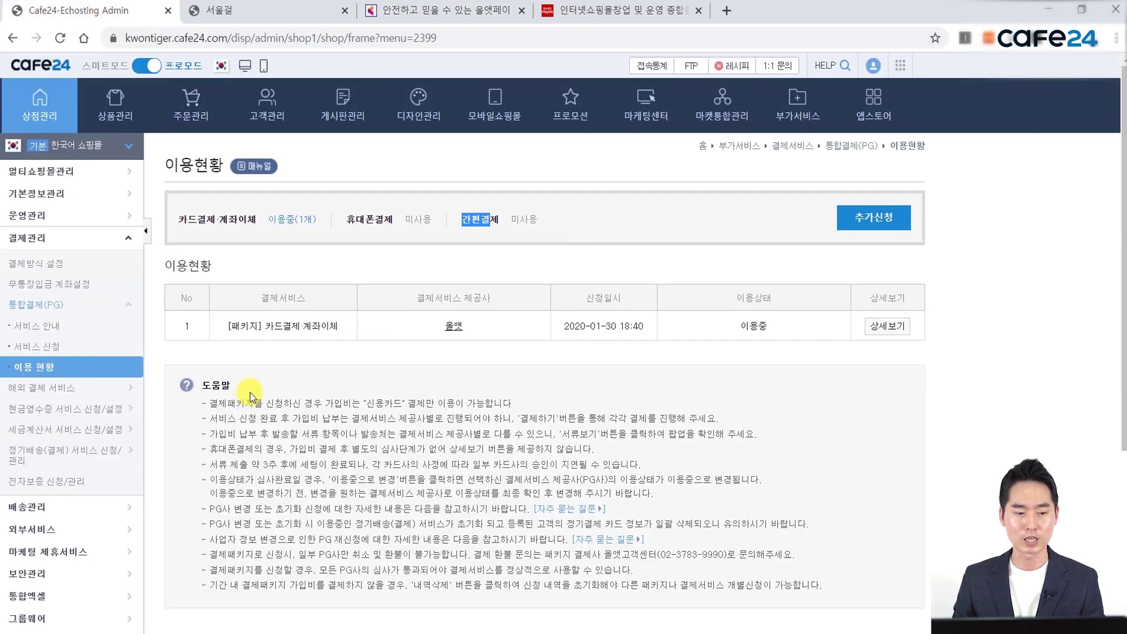